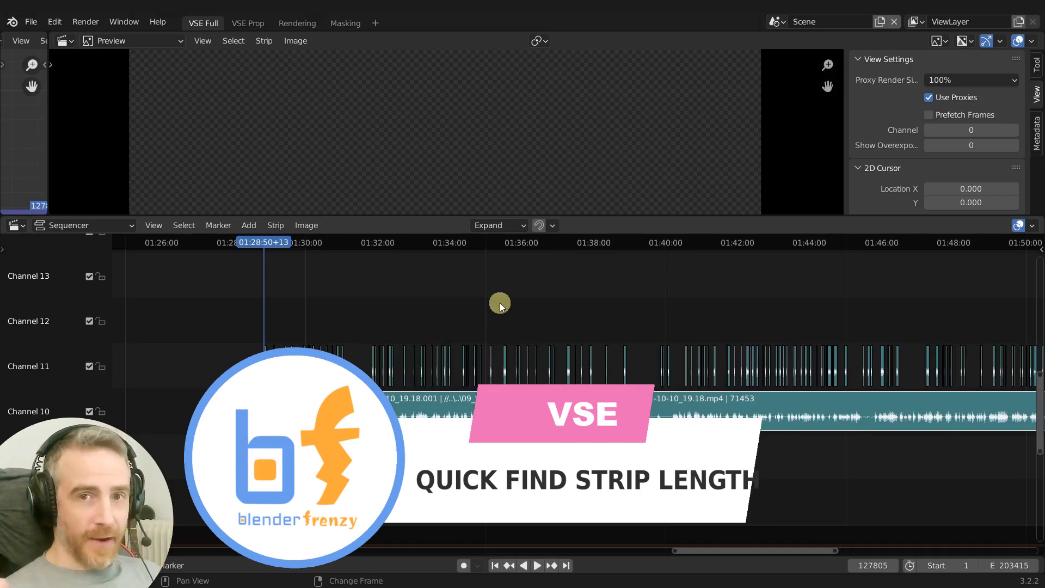
Show the properties of the long audio strip in channel 10 and examine its start, duration and end values.
middle_click_drag(476, 309, 466, 341)
middle_click_drag(831, 414, 516, 391, "ctrl")
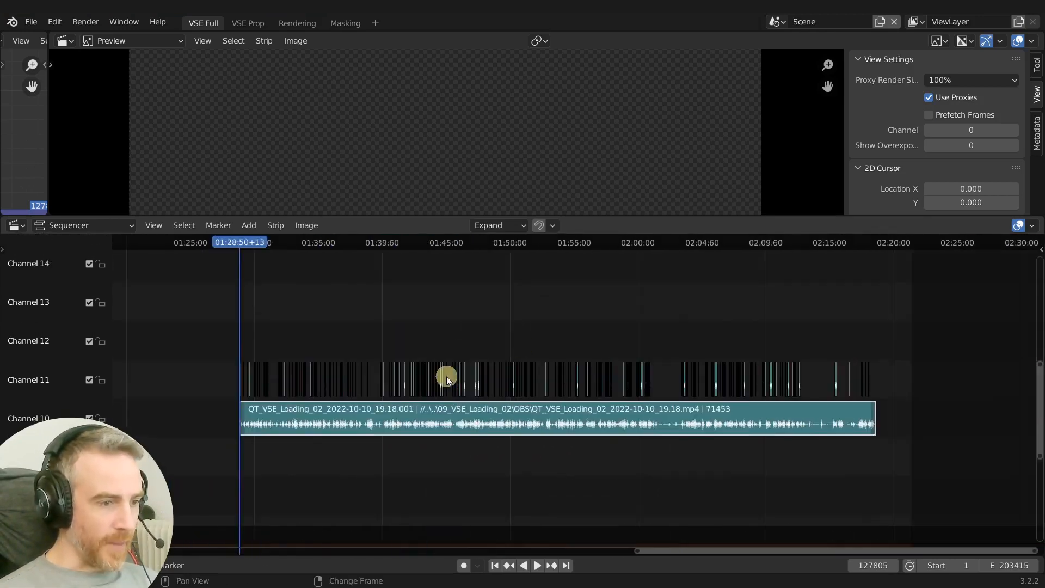
middle_click_drag(484, 342, 615, 380, "ctrl")
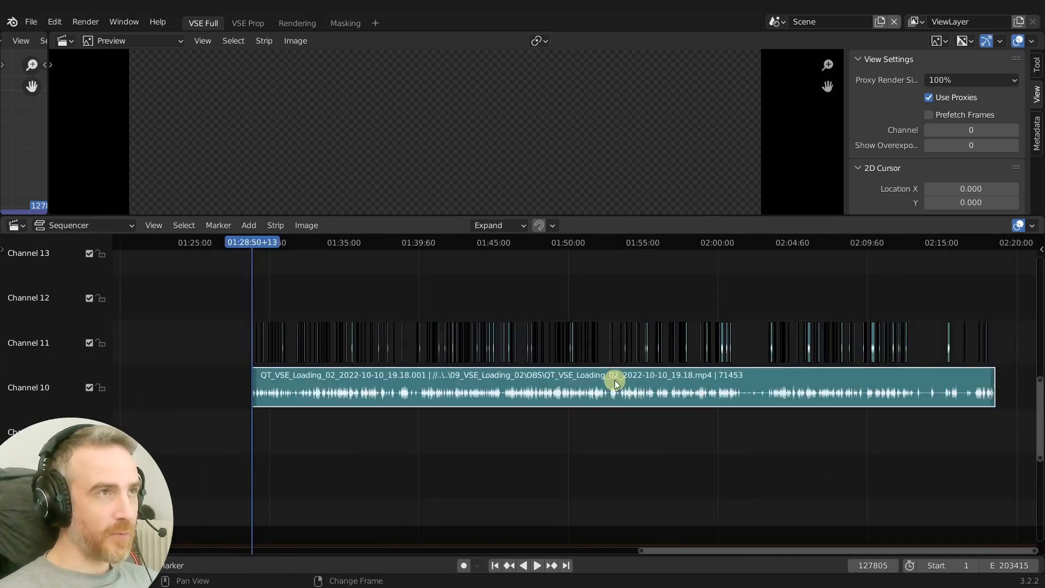
middle_click_drag(428, 385, 517, 334, "ctrl")
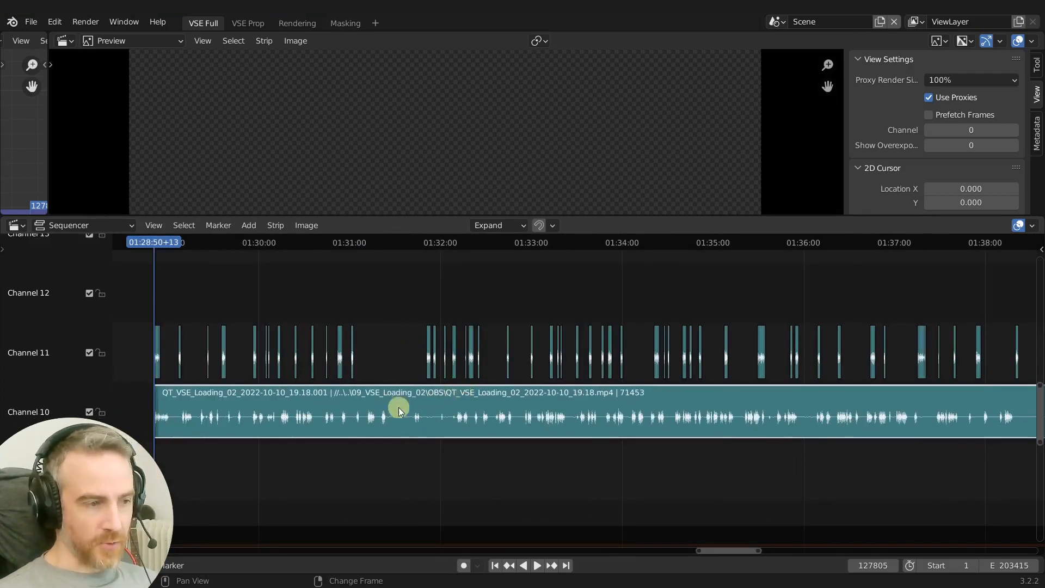
mouse_move(396, 392)
middle_mouse_down()
mouse_move(506, 394)
mouse_move(410, 408)
middle_mouse_up()
middle_click_drag(853, 395, 681, 406, "ctrl")
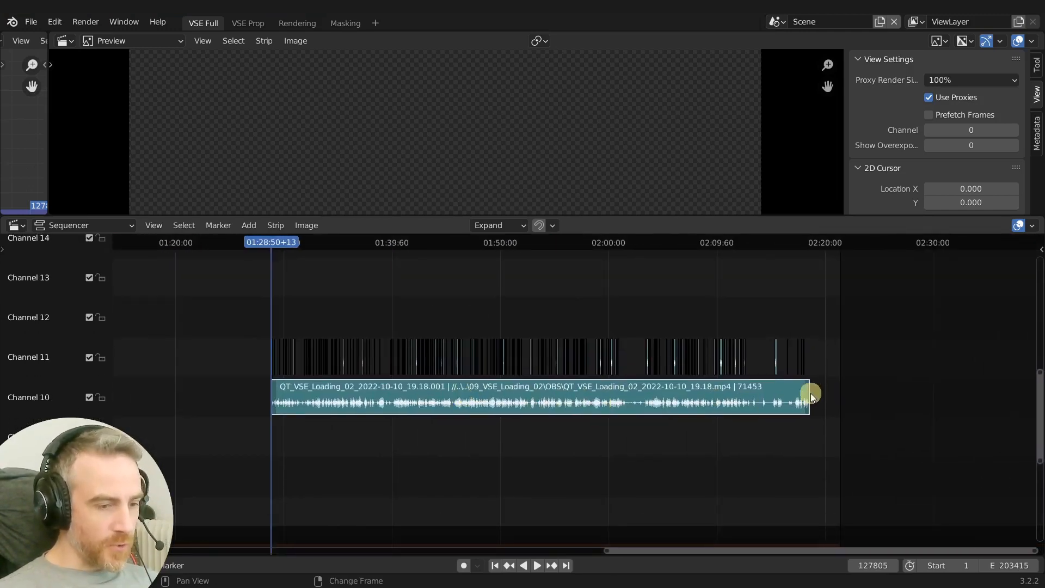
key("n")
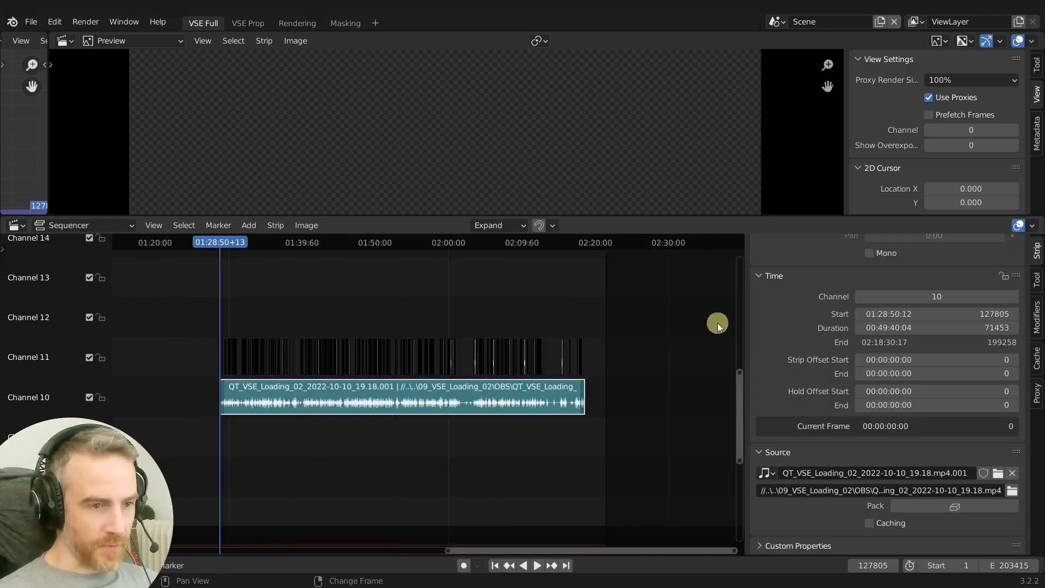
scroll(1023, 253, "up", 4)
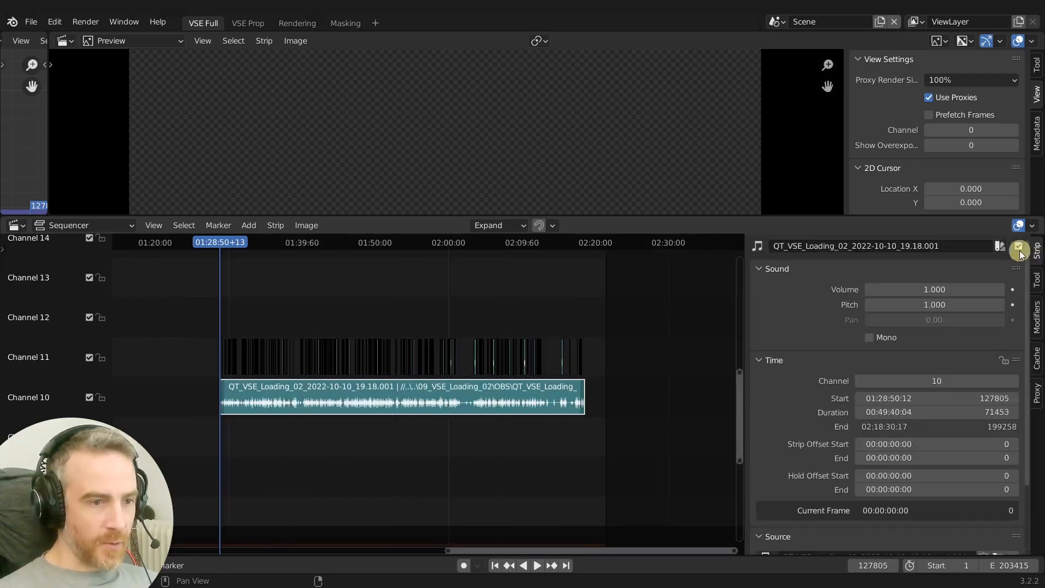
scroll(930, 340, "down", 4)
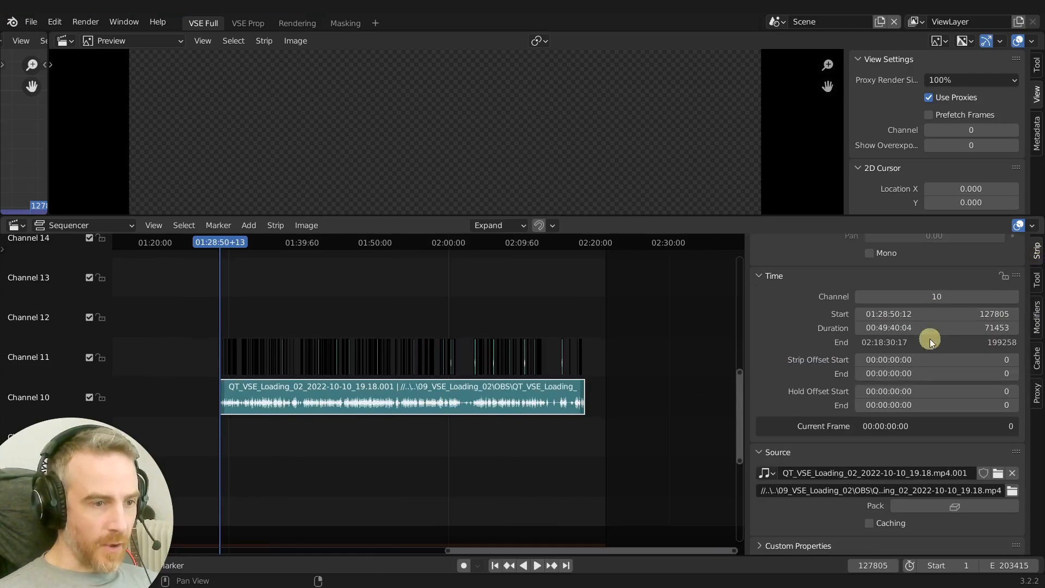
left_click(771, 279)
left_click(781, 362)
scroll(816, 405, "down", 4)
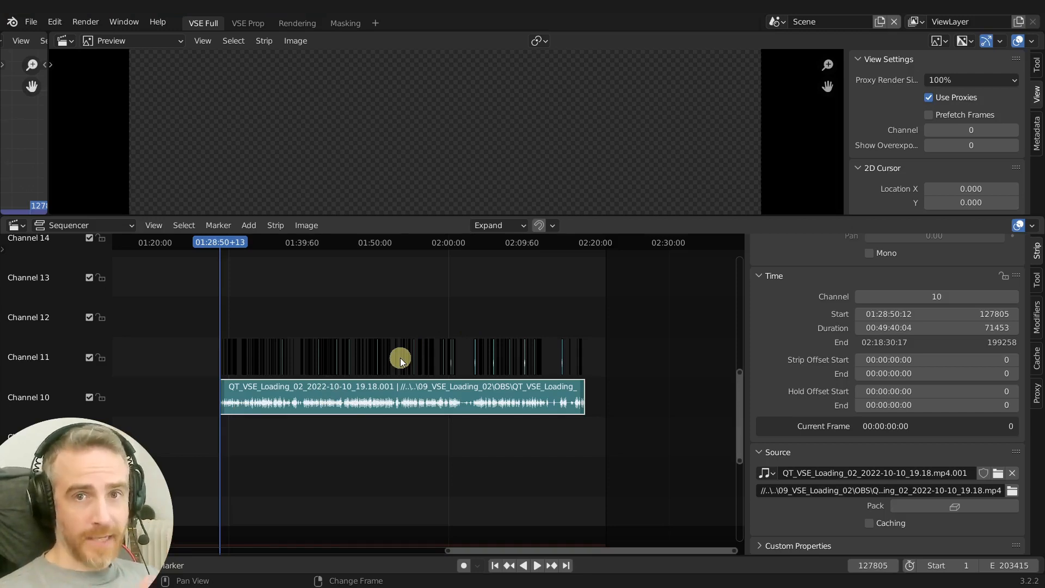
Survey the whole sequencer timeline and locate the long audio strip in channel 10 again.
middle_click_drag(466, 357, 472, 400, "ctrl")
middle_click_drag(385, 377, 409, 313, "ctrl")
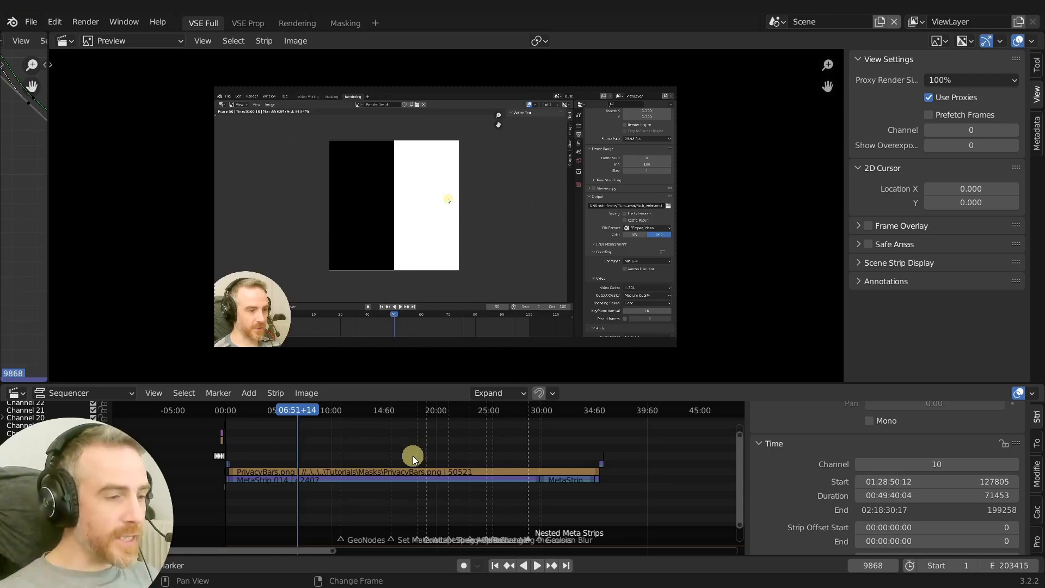
key("Home")
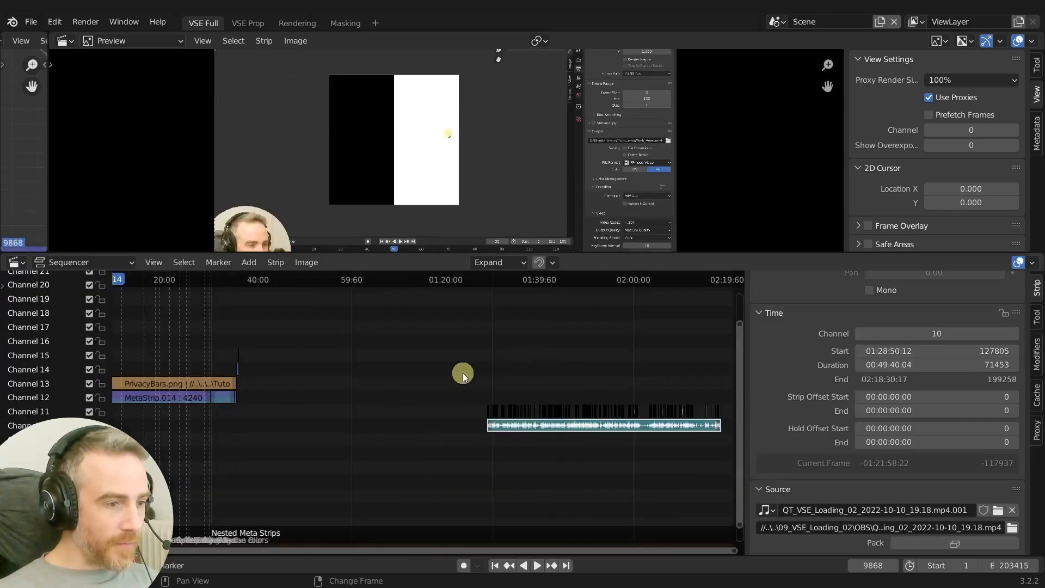
middle_click_drag(601, 369, 401, 359)
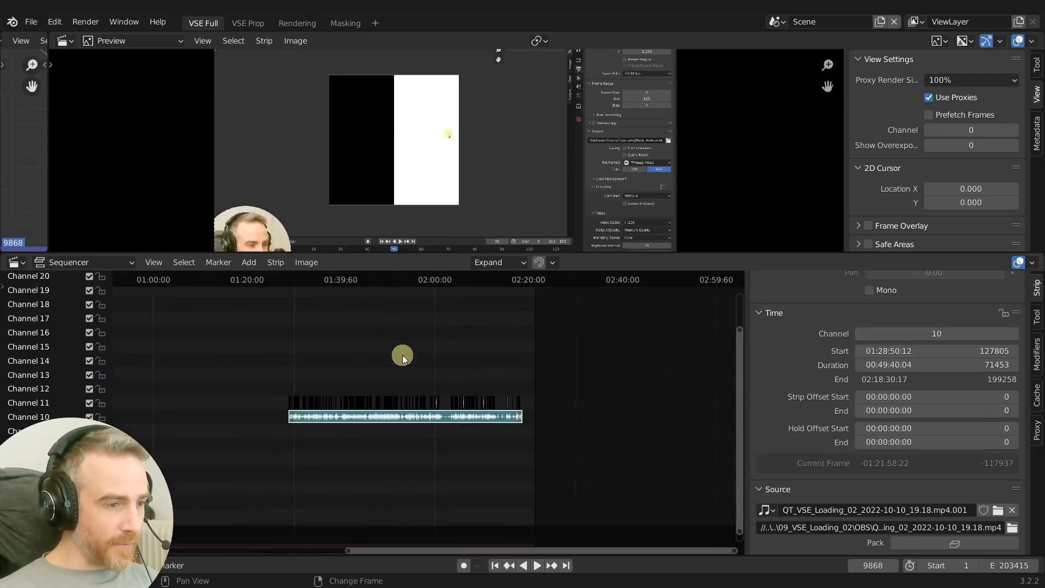
middle_click_drag(483, 417, 737, 428)
middle_click_drag(630, 420, 447, 413)
middle_click_drag(447, 414, 486, 387, "ctrl")
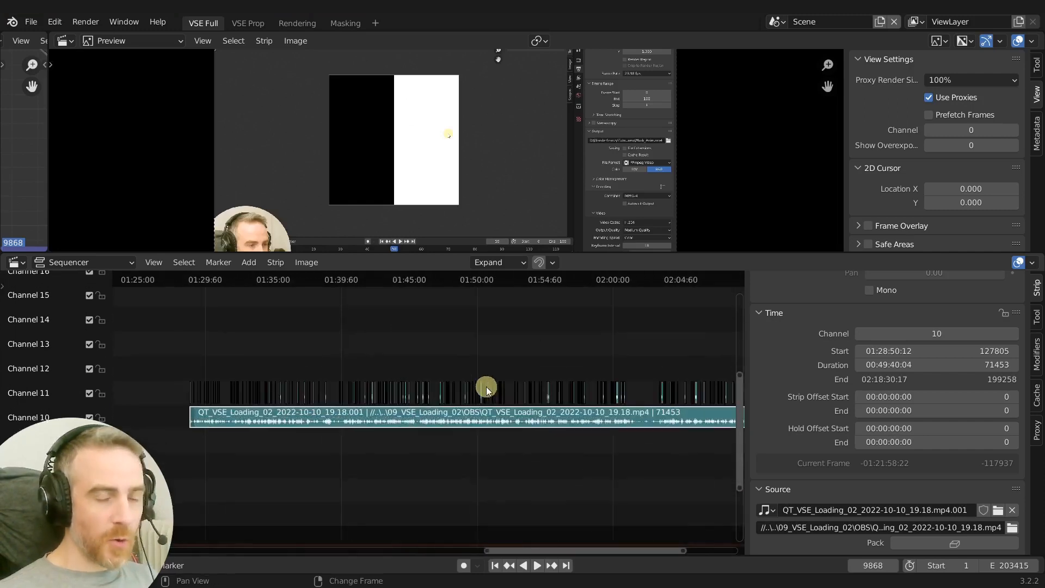
middle_click_drag(487, 357, 233, 293, "ctrl")
Place the playhead exactly at the start of the channel 10 audio strip, then jump it to the strip's end.
left_click(232, 294)
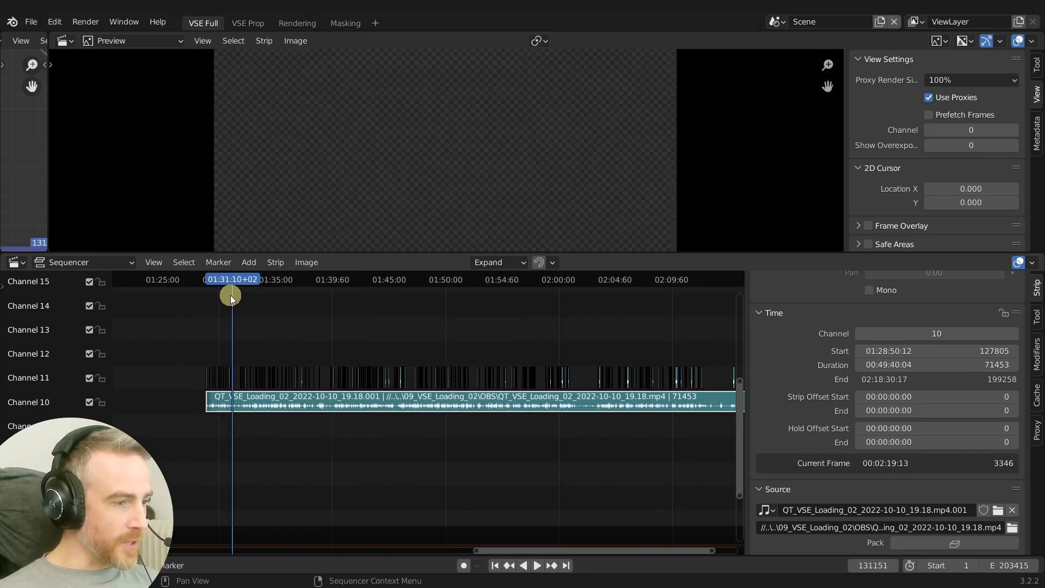
left_click(196, 343)
key("Page_Up")
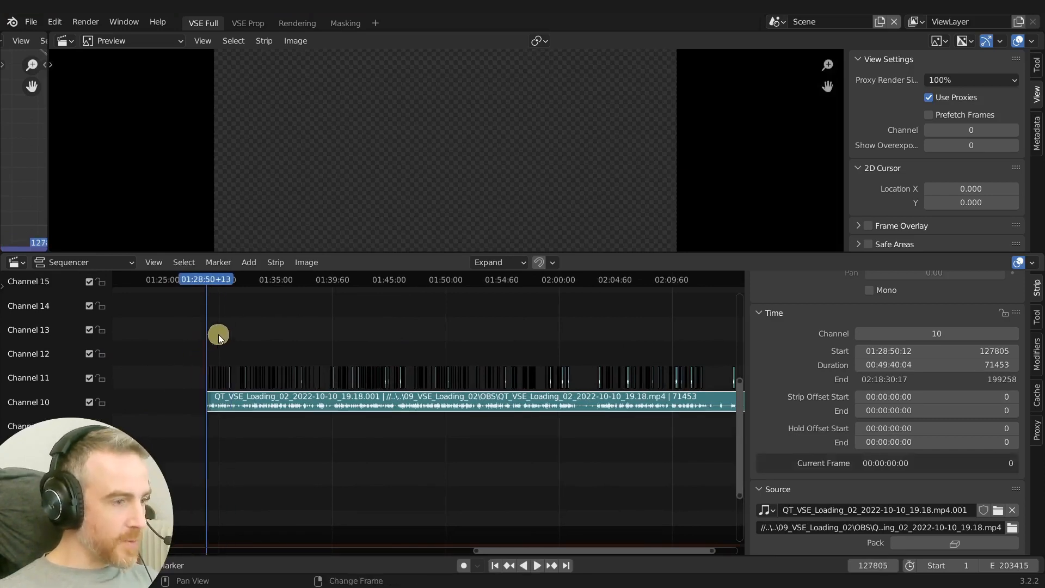
middle_click_drag(232, 327, 174, 326)
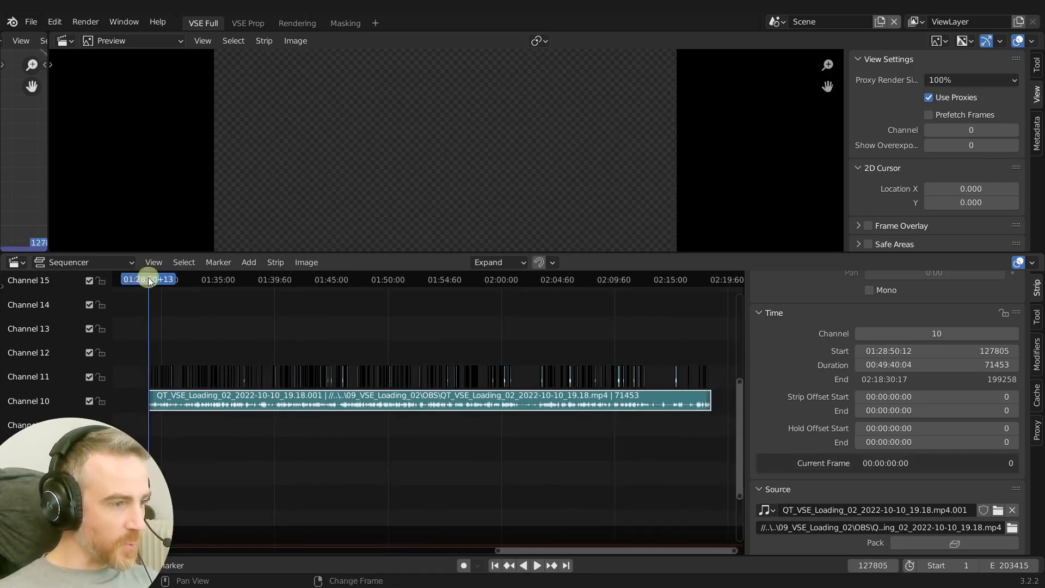
key("Page_Down")
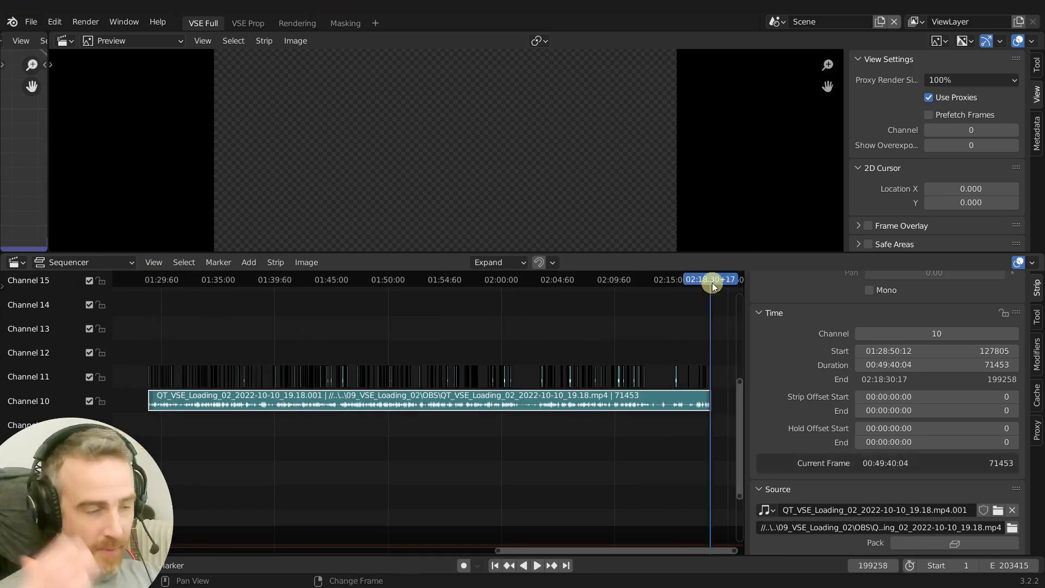
Return the playhead to the long strip's start and select a short channel 11 strip near 01:46:10 to check its Current Frame value.
right_click_drag(148, 317, 141, 318, "shift")
key("Page_Down")
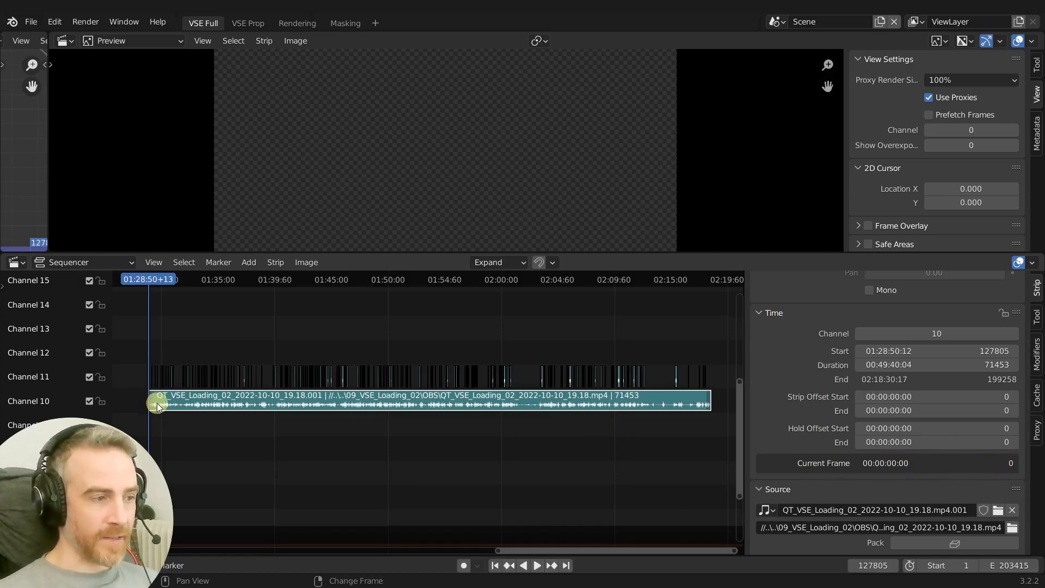
left_click(341, 375)
left_click(345, 375)
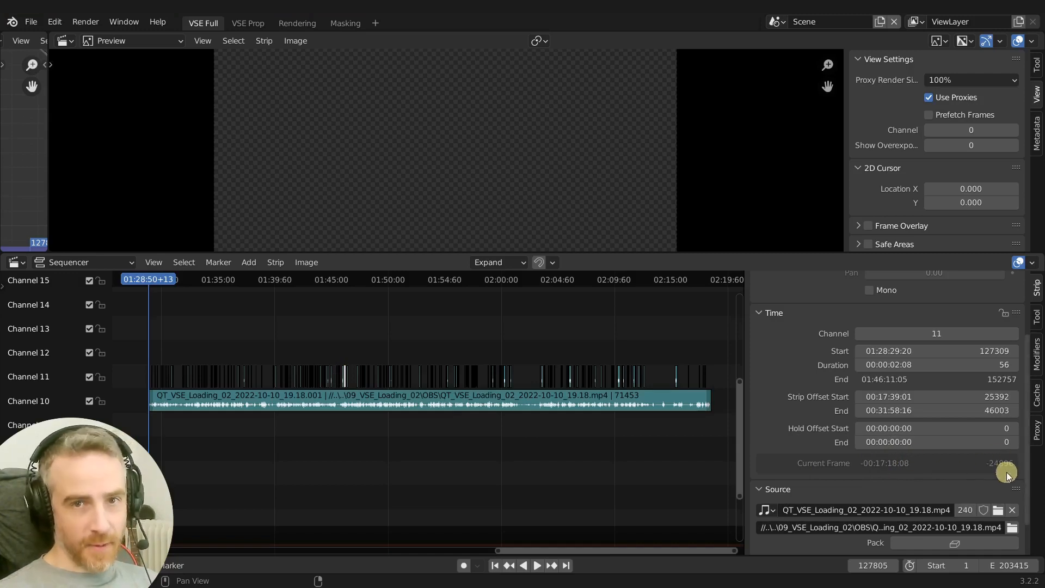
Reselect the long channel 10 audio strip and jump the playhead to its end to read the length in Current Frame.
left_click(330, 403)
middle_click_drag(568, 432, 533, 434)
right_click(684, 404)
key("Page_Down")
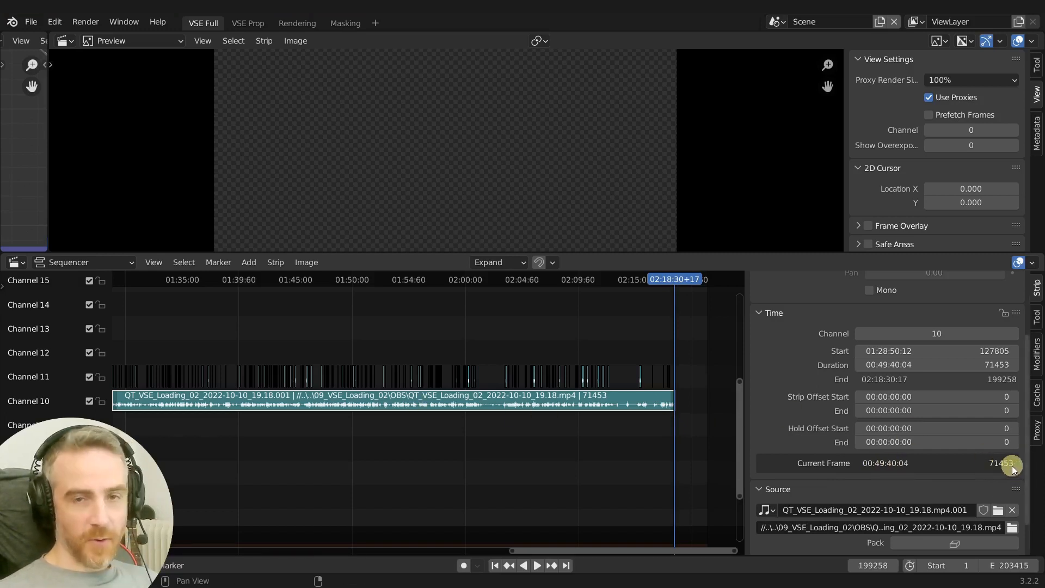
Compare the strip label's frame count with Current Frame, and measure from the strip's start to the playhead at 01:52:58+12.
middle_click_drag(609, 406, 618, 385, "ctrl")
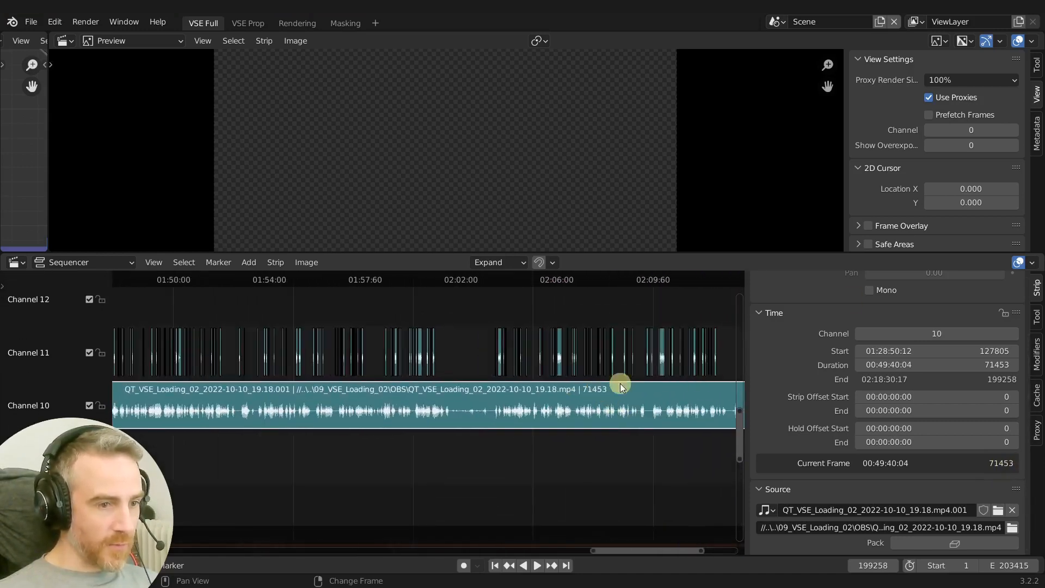
left_click(1024, 264)
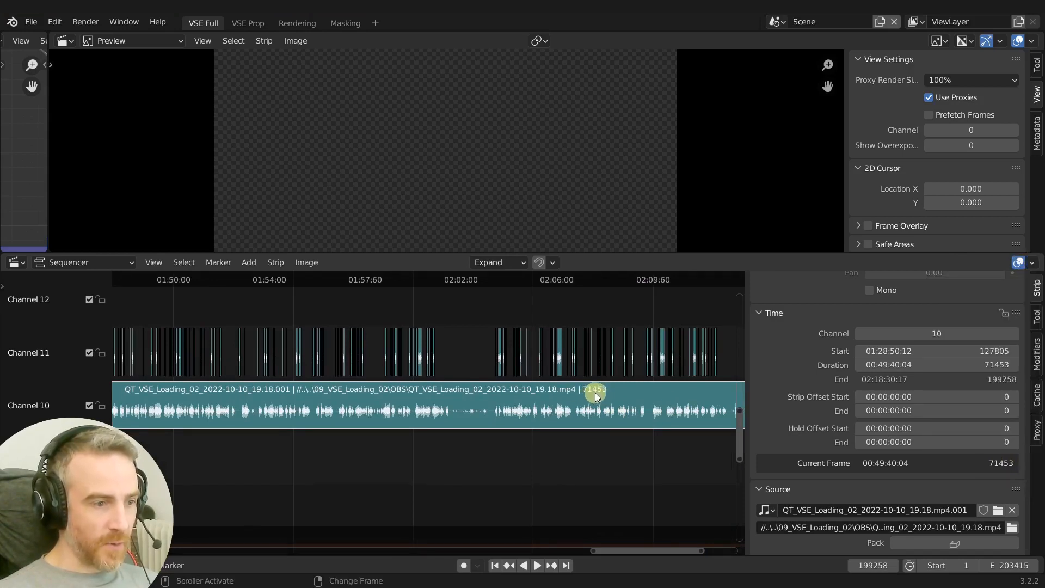
middle_click_drag(682, 396, 650, 399, "ctrl")
mouse_move(555, 399)
middle_mouse_down("ctrl")
mouse_move(539, 401)
mouse_move(558, 403)
middle_mouse_up("ctrl")
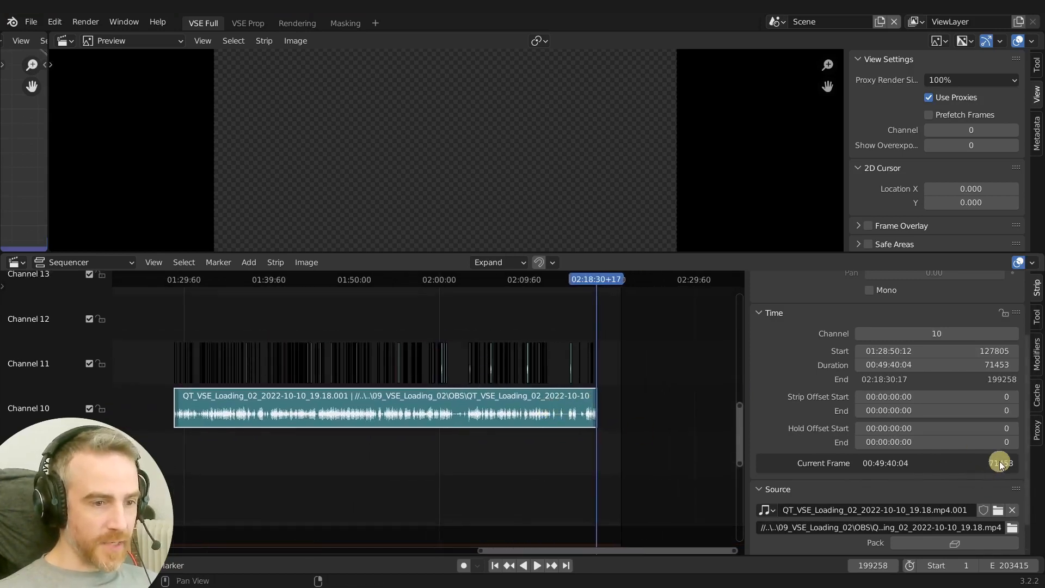
left_click(380, 285)
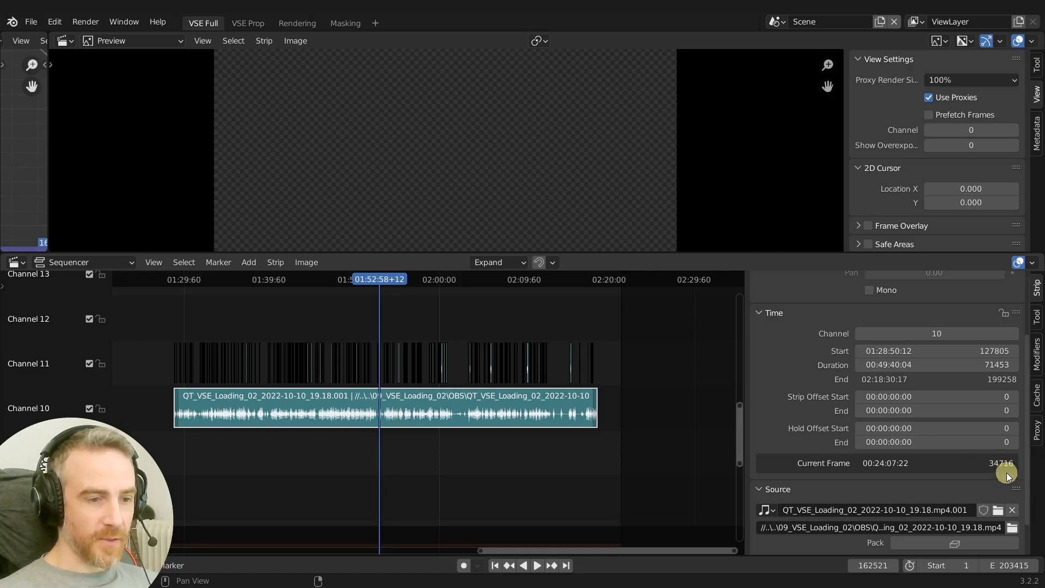
scroll(429, 410, "up", 1)
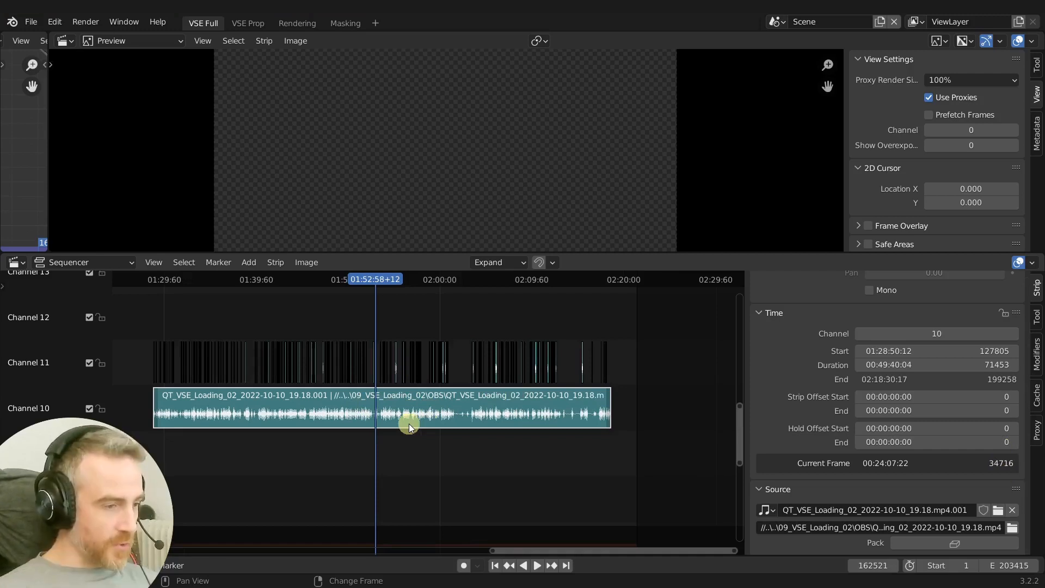
Delete the long audio strip in channel 10 and close all the gaps between the channel 11 strips.
key("x")
middle_click_drag(334, 419, 504, 441)
middle_click_drag(384, 416, 566, 448)
middle_click_drag(581, 436, 476, 428)
left_click(413, 352)
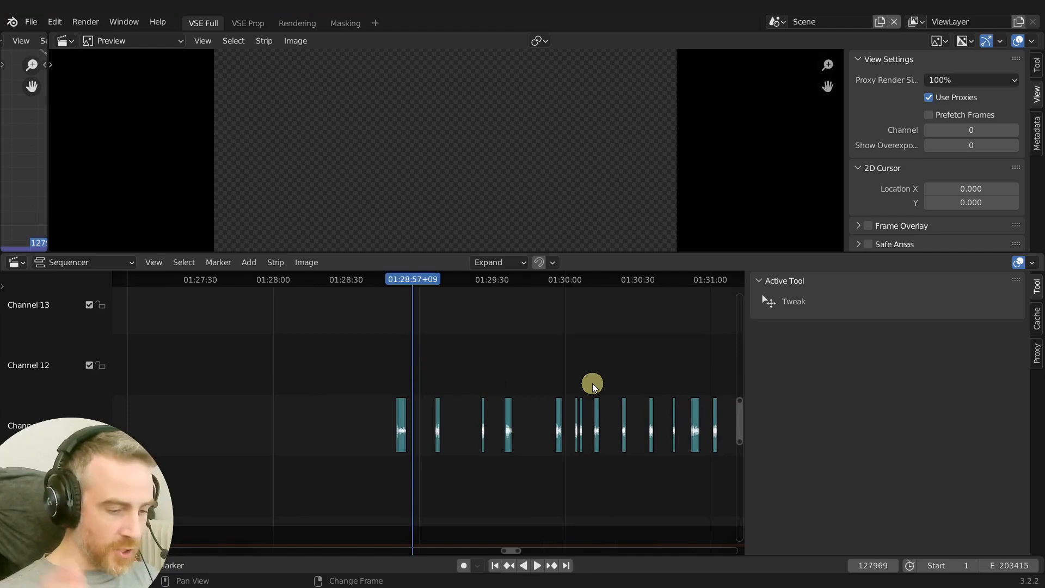
middle_click_drag(593, 385, 522, 353, "ctrl")
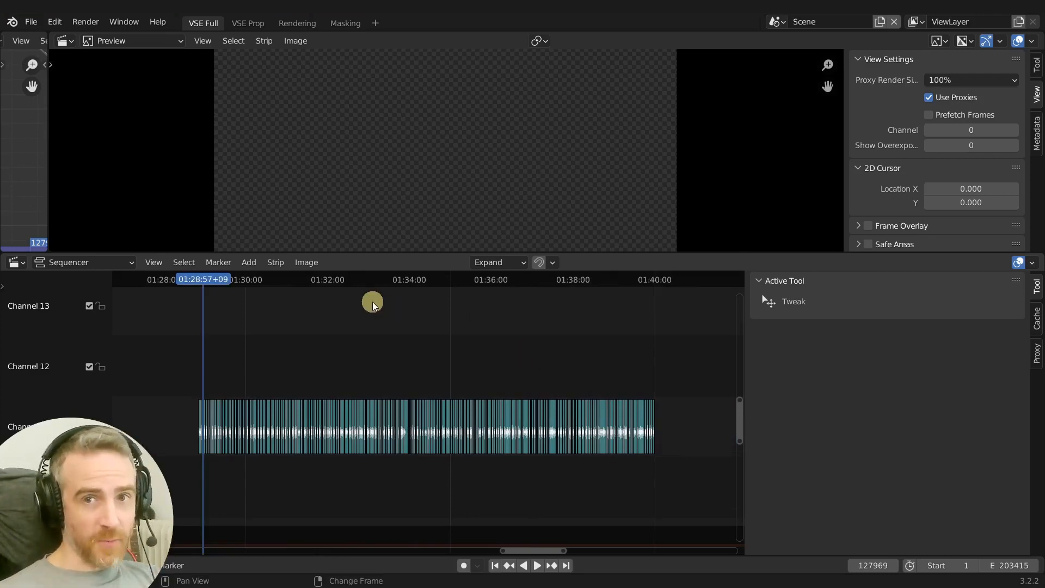
Select the first channel 11 strip and move the playhead to the end of the last strip to measure the edited length.
middle_click_drag(325, 332, 557, 357, "ctrl")
left_click(411, 401)
middle_click_drag(410, 401, 337, 396)
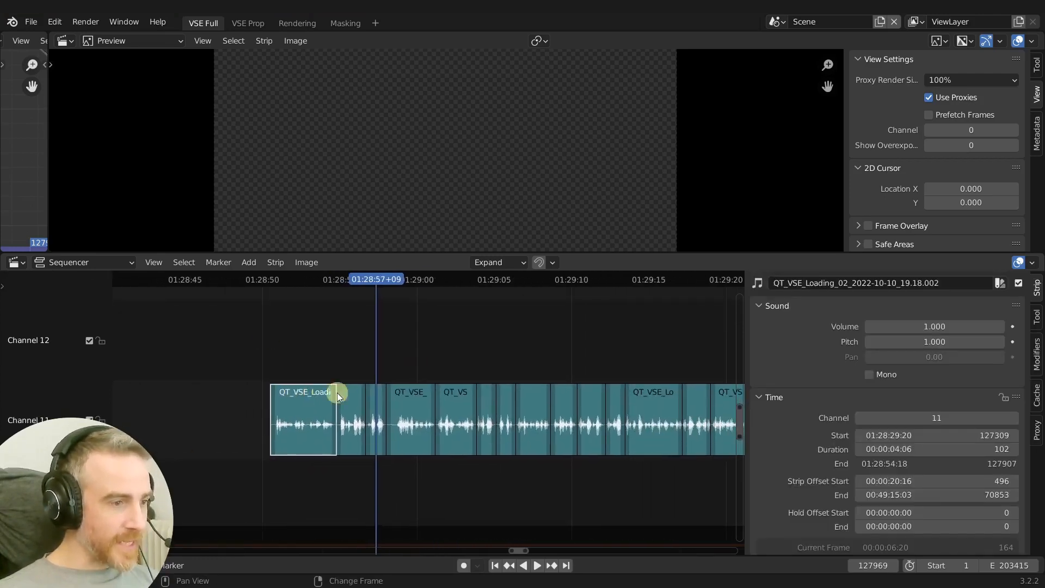
middle_click_drag(735, 430, 613, 445, "ctrl")
right_click(519, 351)
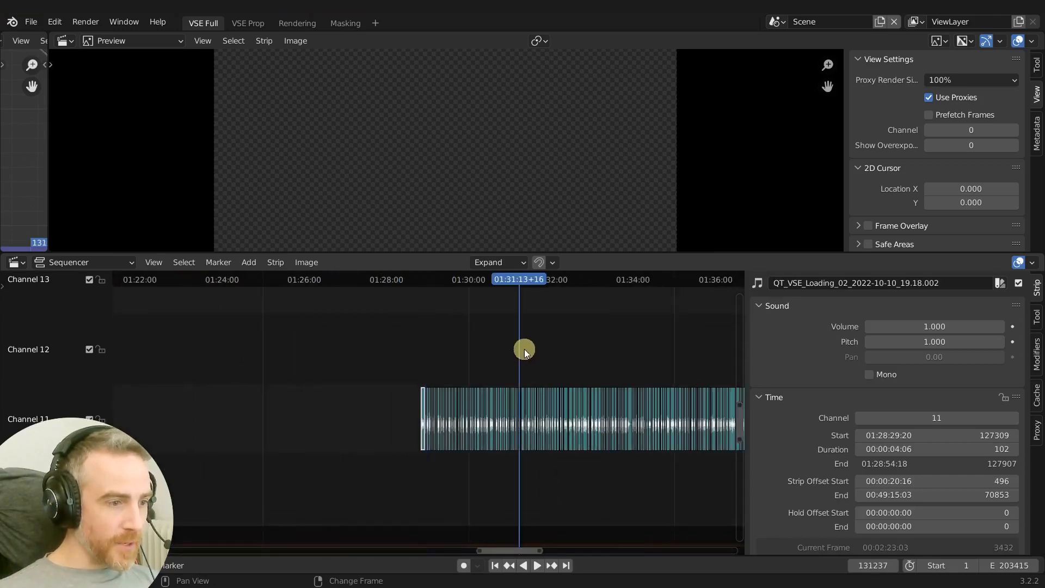
middle_click_drag(617, 351, 336, 337)
right_click(377, 331)
scroll(939, 439, "down", 5)
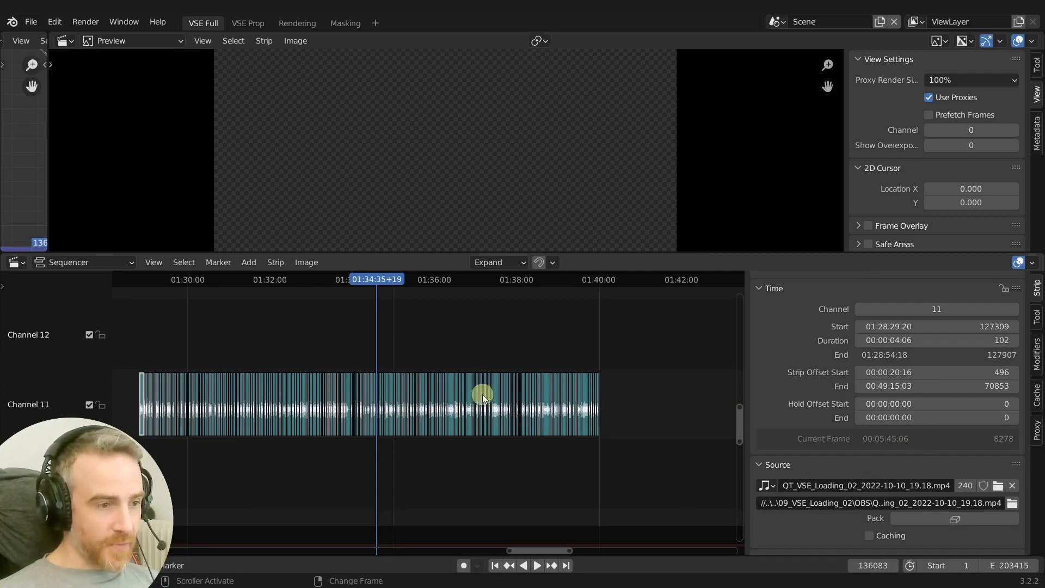
right_click_drag(619, 335, 613, 358)
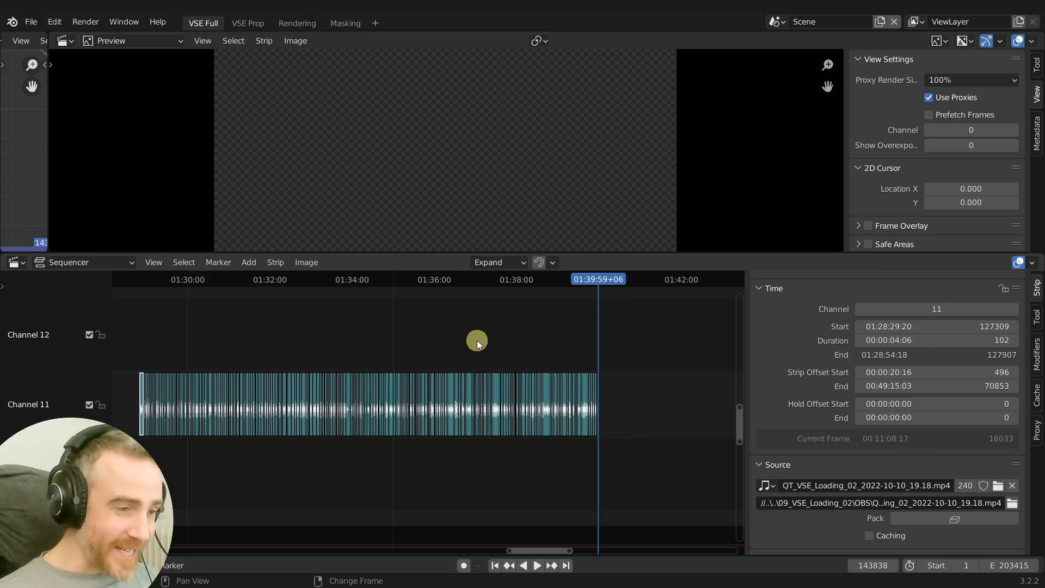
Select a run of channel 11 strips from about 01:33:32 to 01:34:53, making its first strip the active one.
mouse_move(395, 301)
right_mouse_down()
mouse_move(368, 300)
mouse_move(385, 299)
right_mouse_up()
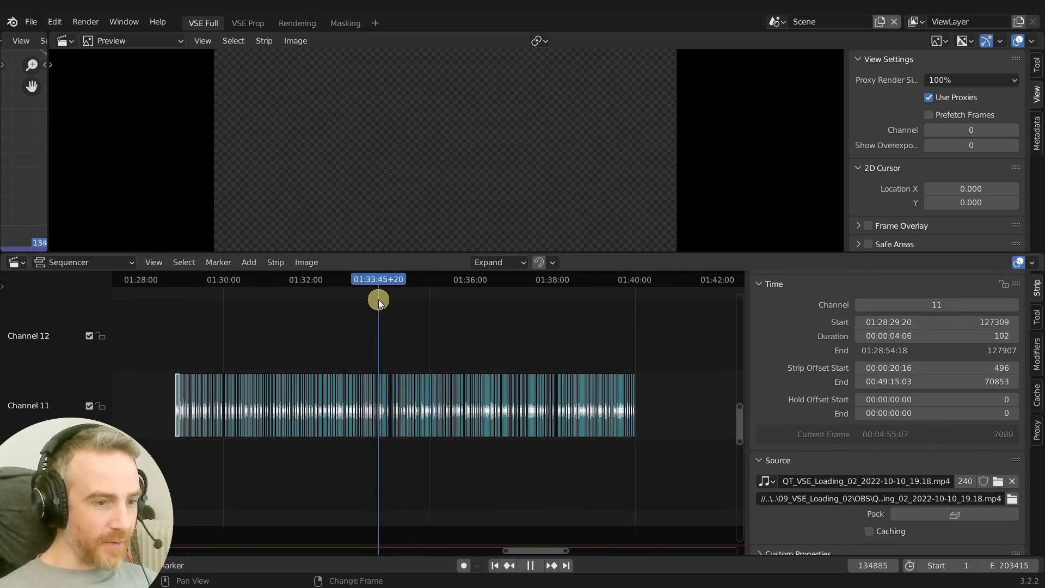
middle_click_drag(440, 308, 565, 305)
middle_click_drag(511, 352, 287, 315)
left_click_drag(238, 312, 643, 490)
left_click(231, 376, "shift")
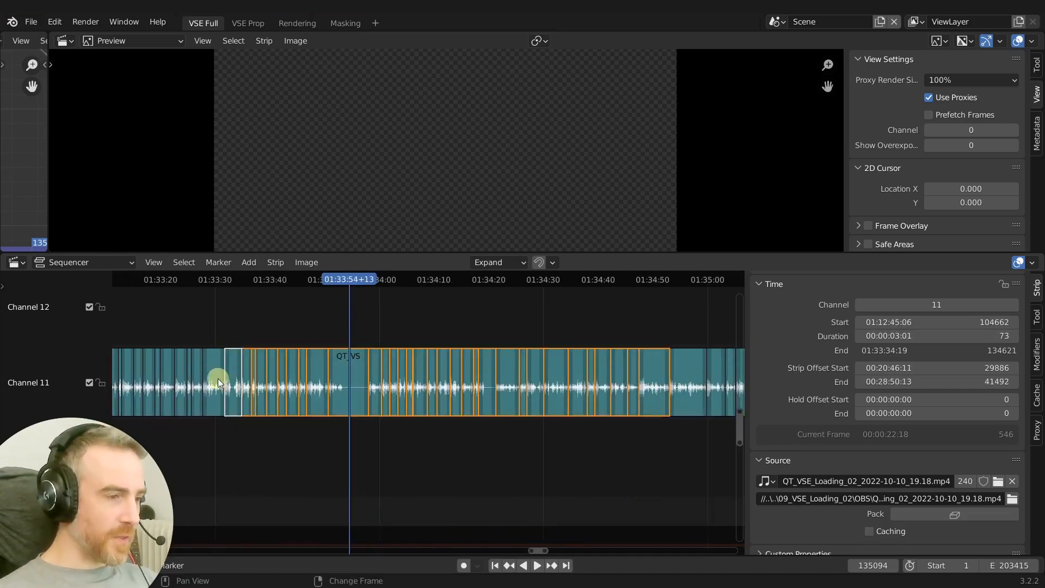
Move the playhead to the end of the selected strips, at 01:34:52+22, and read their combined length in Current Frame.
middle_click_drag(347, 370, 268, 370)
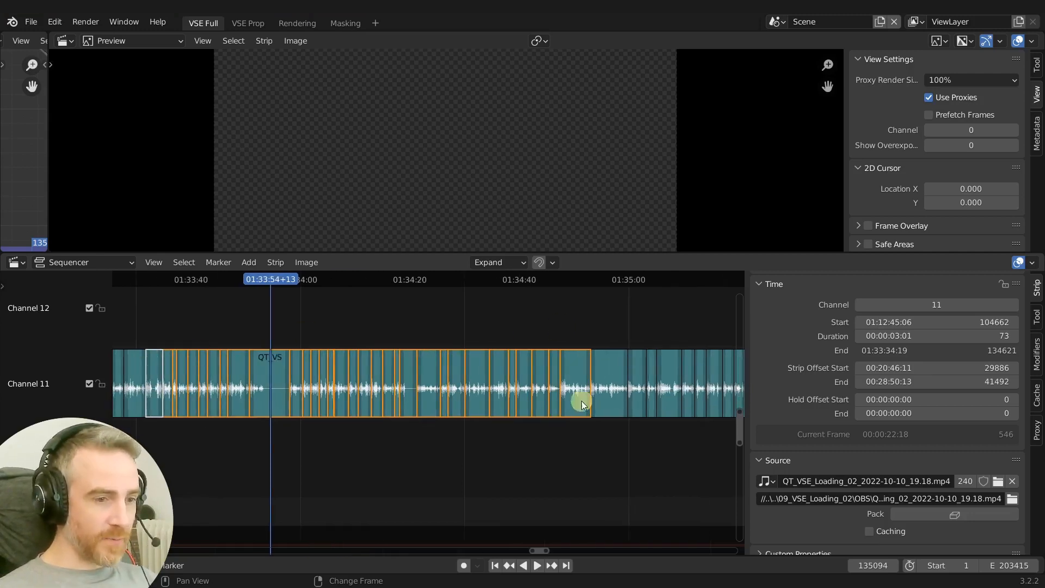
right_click(416, 311)
right_click(521, 310)
right_click_drag(578, 312, 587, 313)
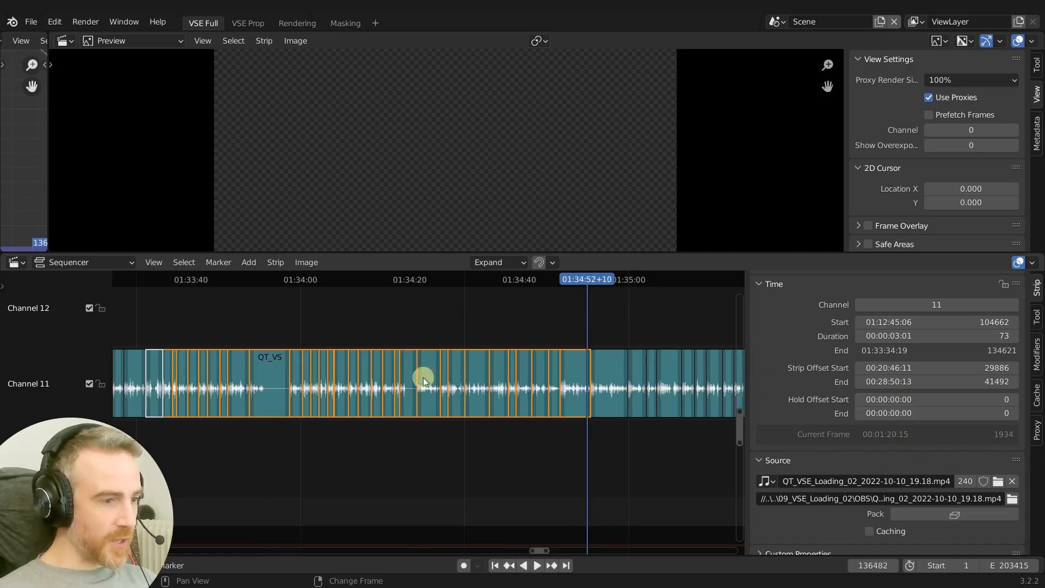
right_click(595, 326)
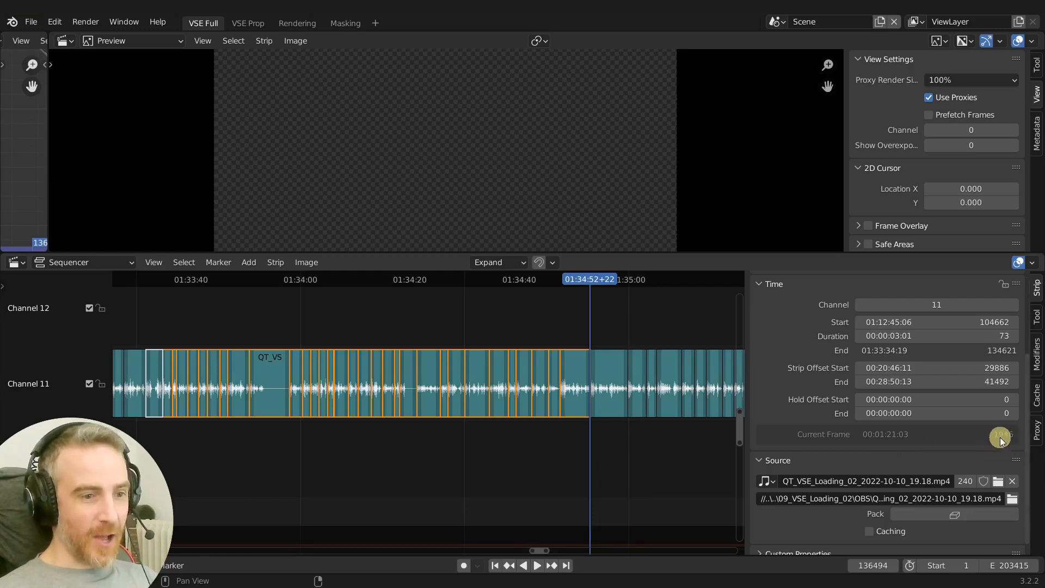
Select the last long meta strip in channel 12, near 00:30:00, and read its Current Frame value in the strip's Time settings.
middle_click_drag(693, 455, 265, 403, "ctrl")
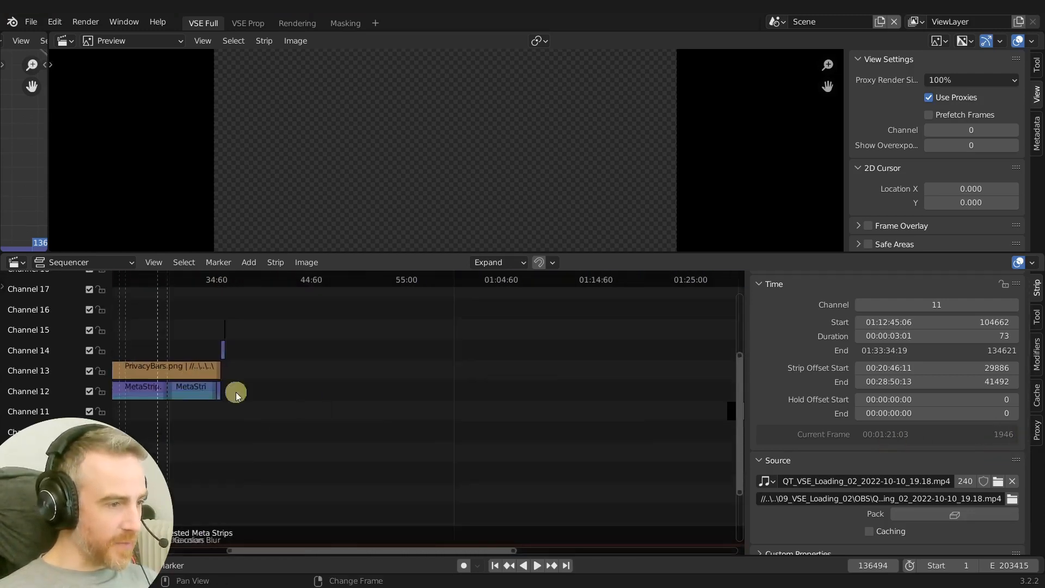
left_click(190, 388)
middle_click_drag(443, 408, 560, 393, "ctrl")
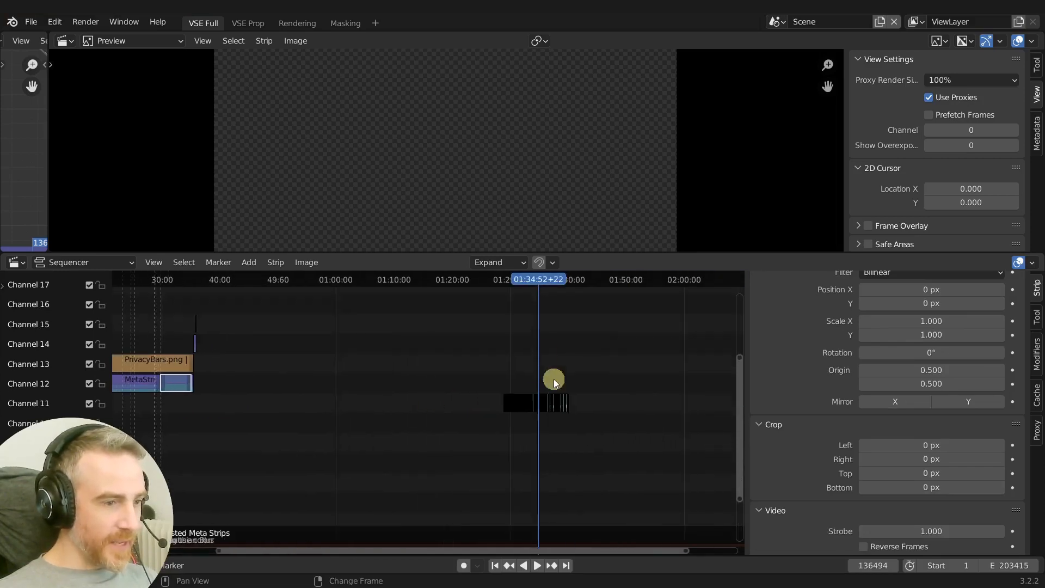
scroll(905, 422, "down", 8)
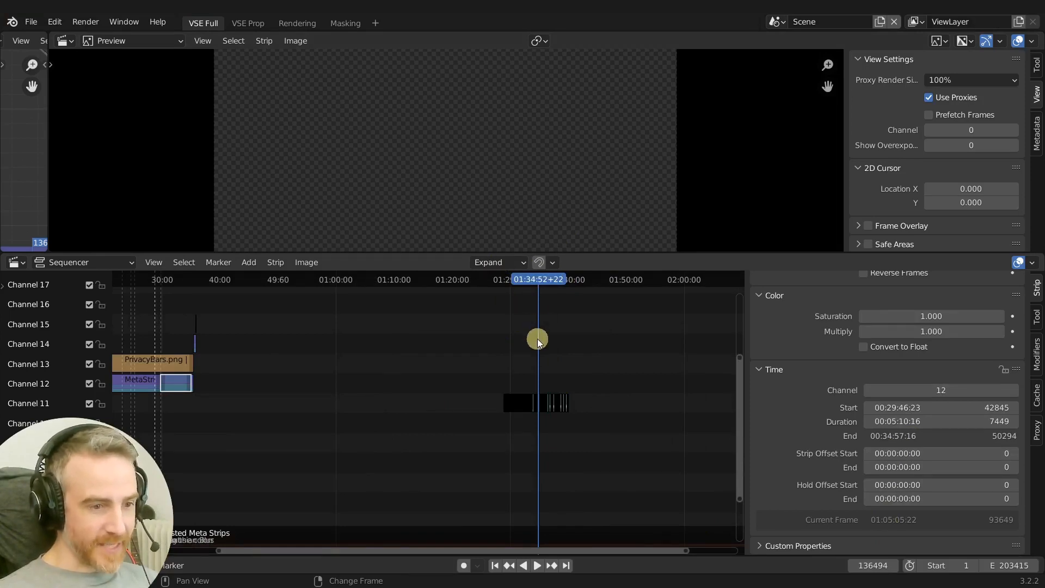
middle_click_drag(175, 404, 434, 395, "ctrl")
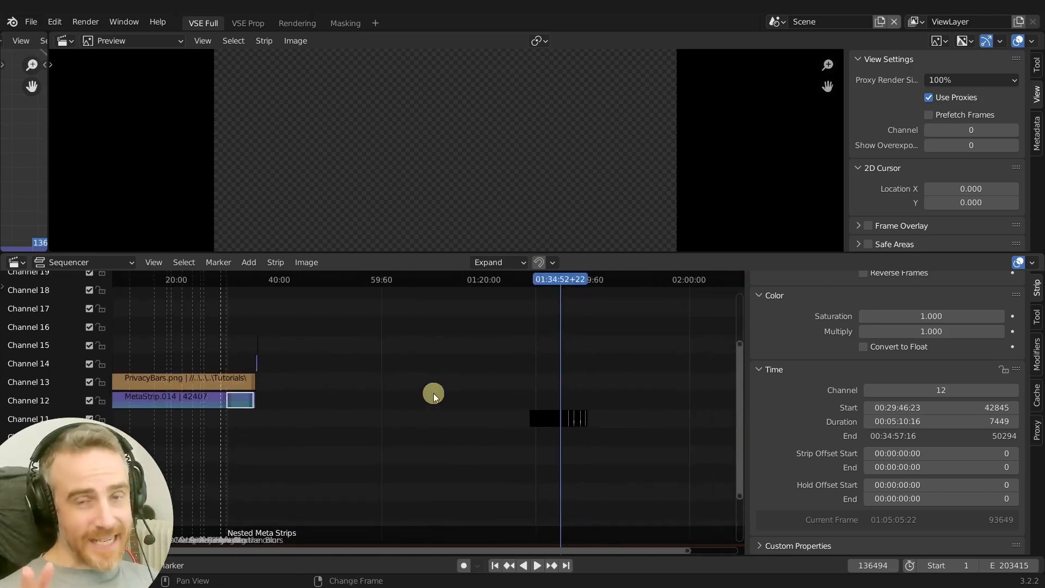
middle_click_drag(519, 380, 479, 381)
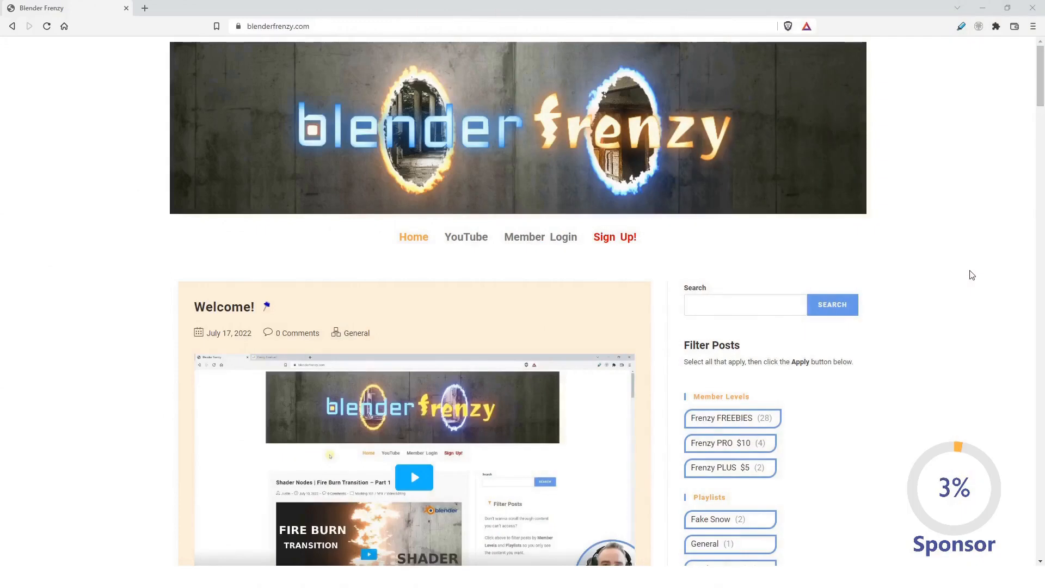
Switch to blenderfrenzy.com in the browser, browse the tutorial posts and expand the Custom VSE Transition post to view its freebie download section.
scroll(1013, 277, "down", 6)
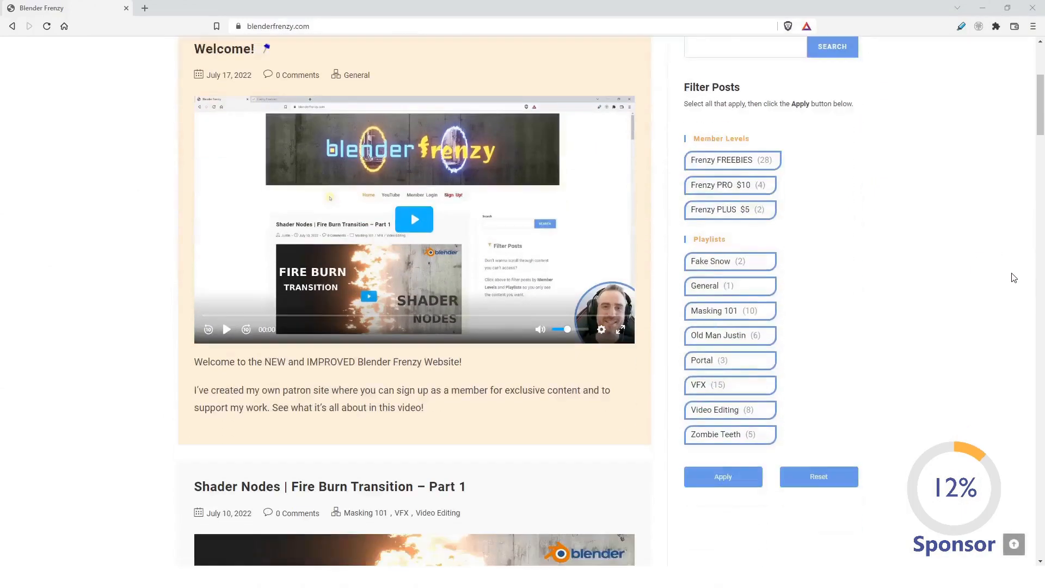
scroll(1014, 278, "down", 5)
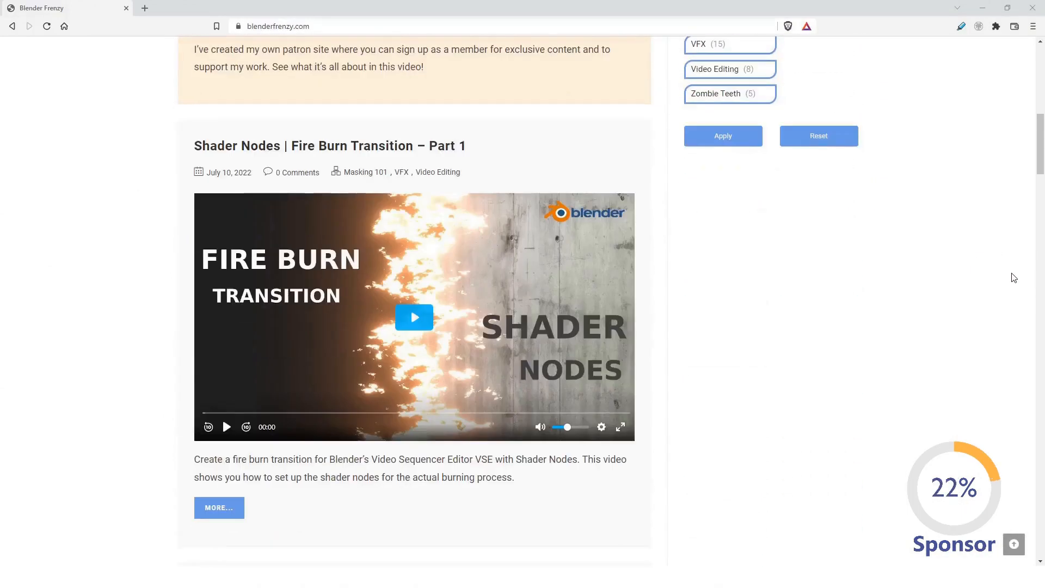
scroll(1013, 277, "down", 14)
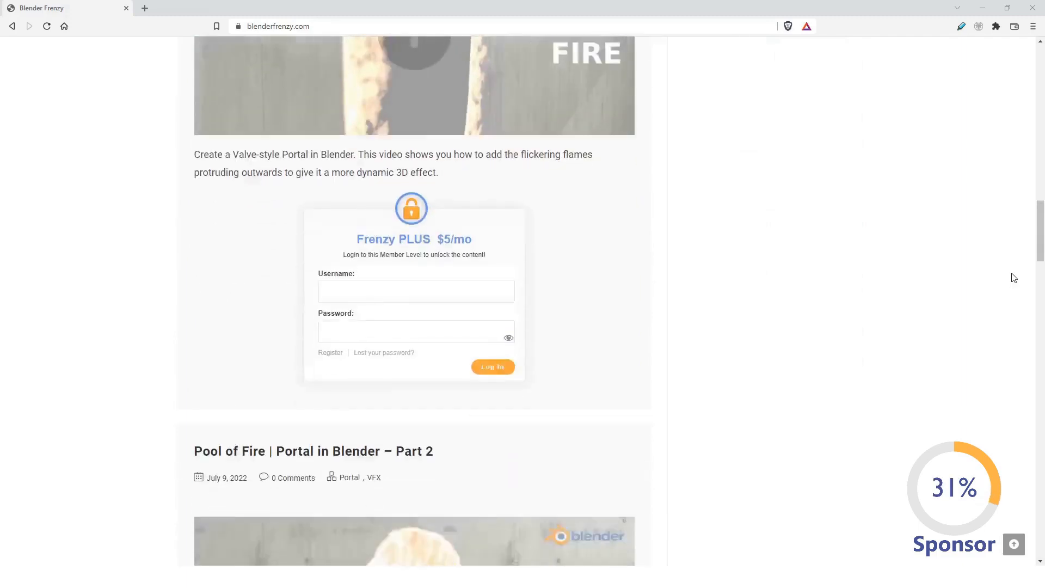
scroll(1014, 278, "down", 18)
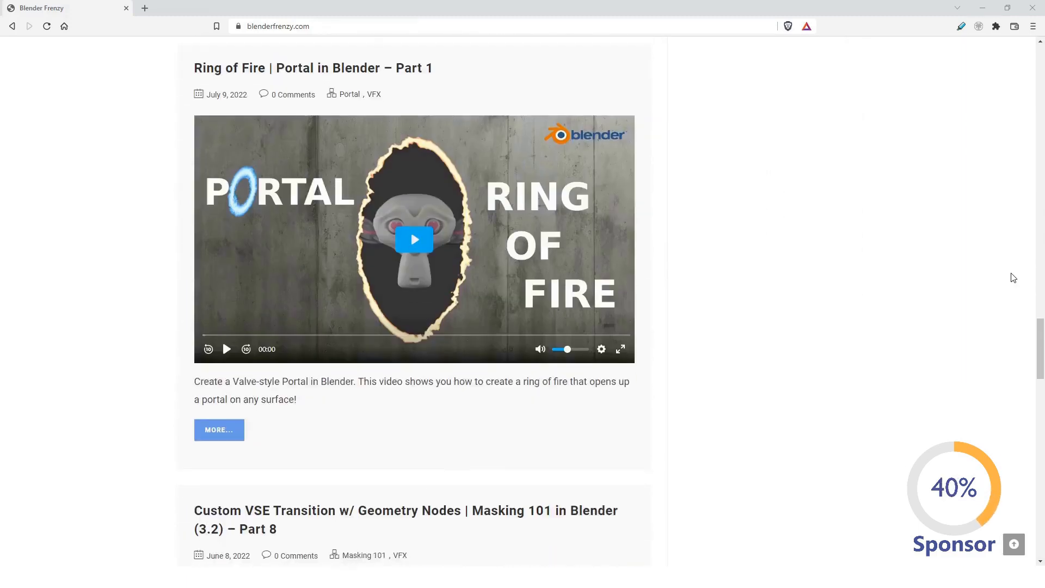
scroll(1014, 278, "down", 9)
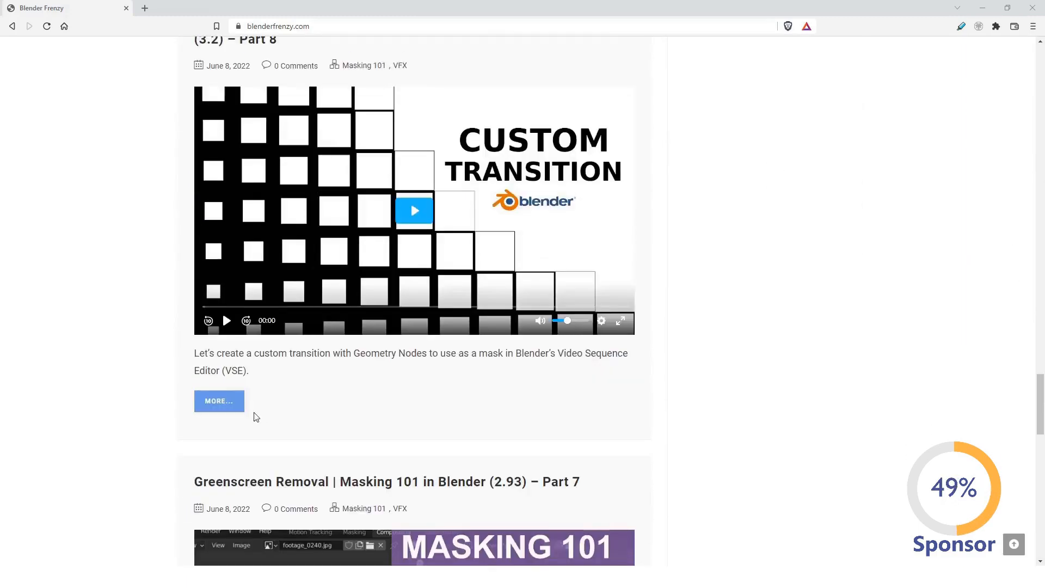
left_click(227, 407)
scroll(553, 413, "down", 6)
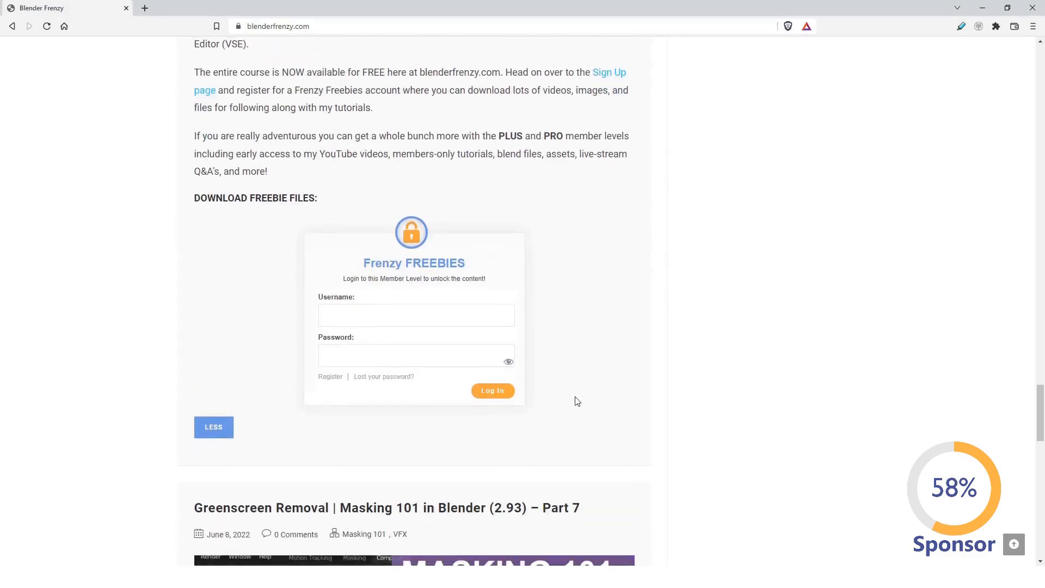
scroll(603, 341, "down", 17)
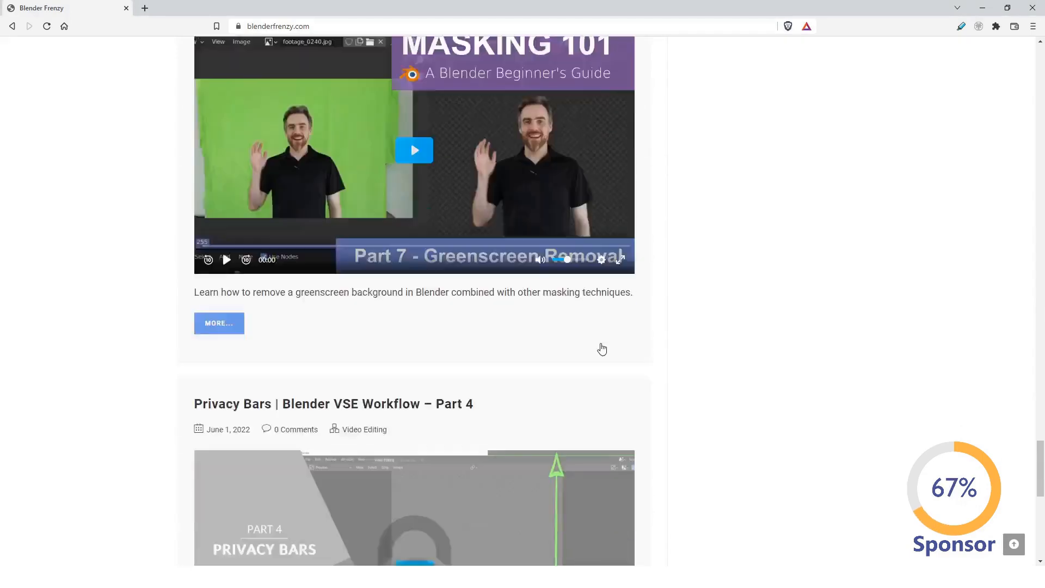
Filter the posts by the Frenzy FREEBIES member level, then open the sign-up page and review the FREEBIES, PLUS and PRO plans.
scroll(602, 352, "up", 20)
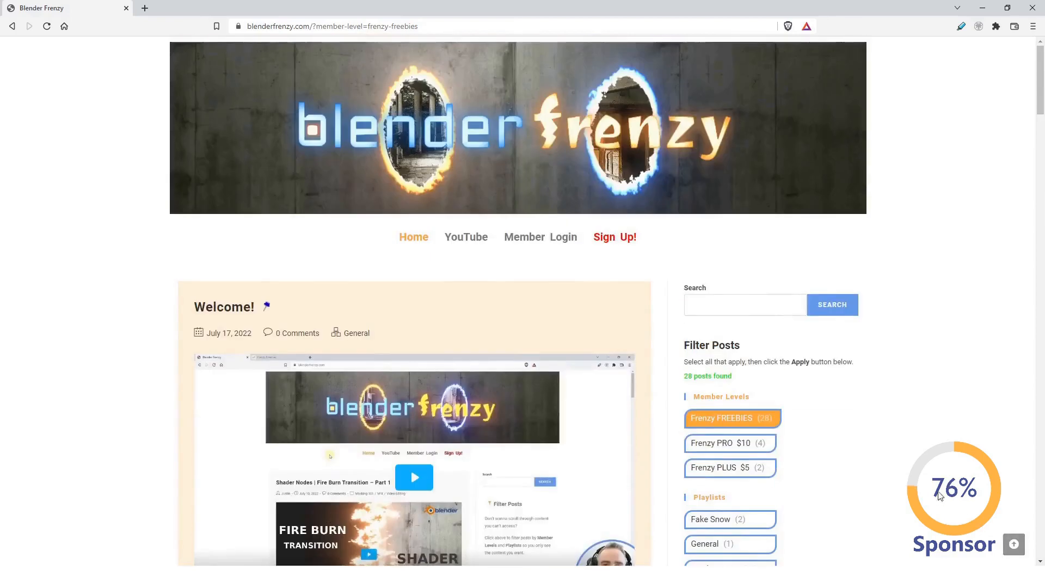
left_click(610, 238)
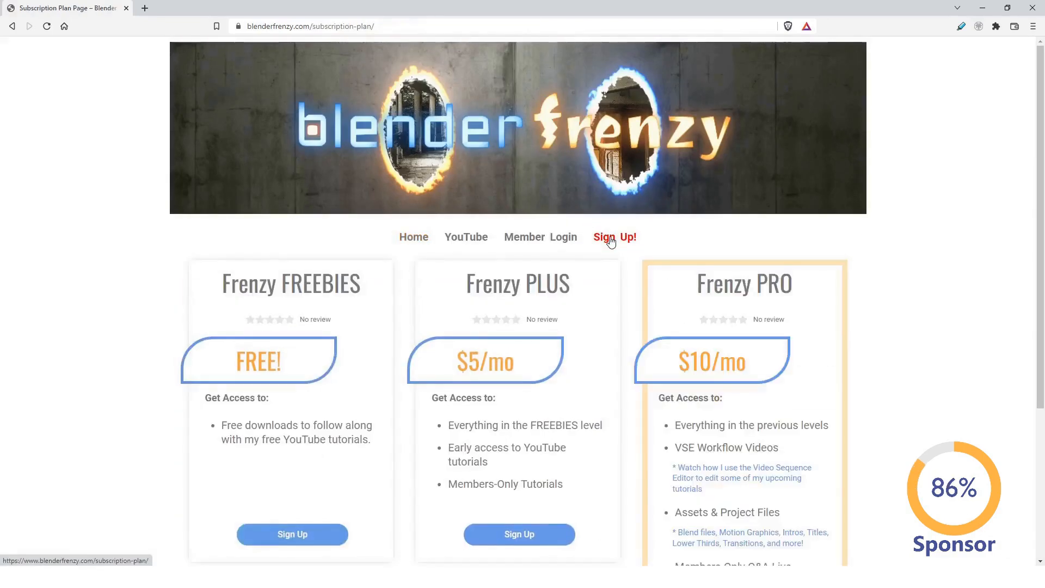
scroll(818, 288, "down", 3)
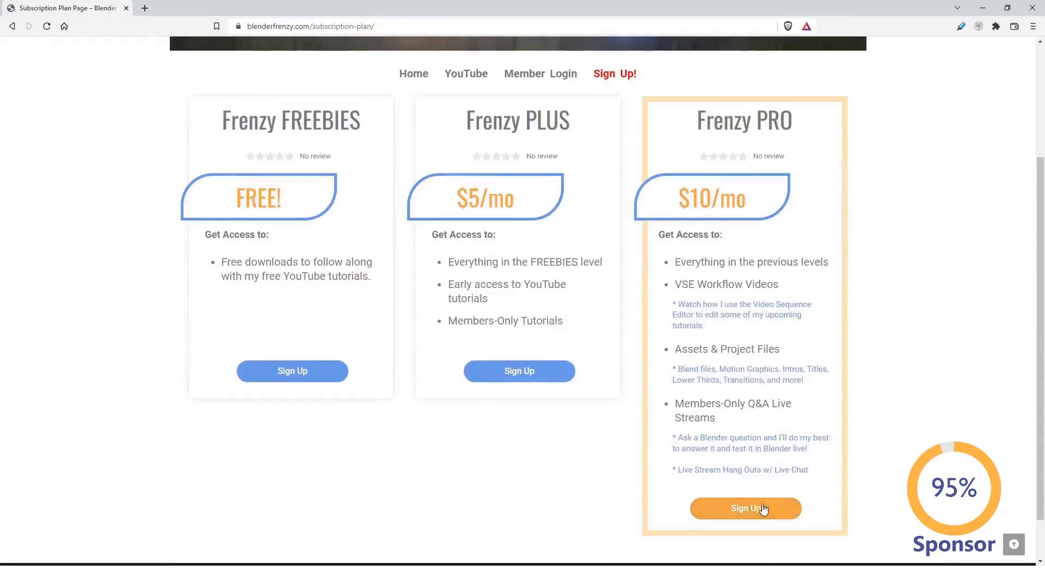